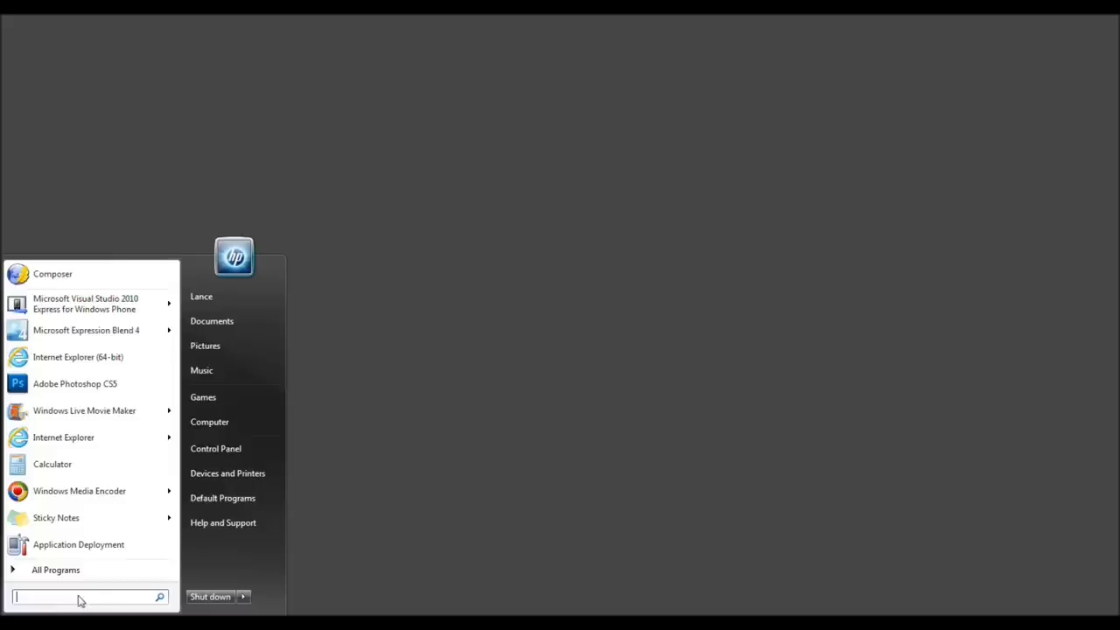
# - Search for regedit and run it as administrator, accepting the UAC prompt
pyautogui.write('regedit')
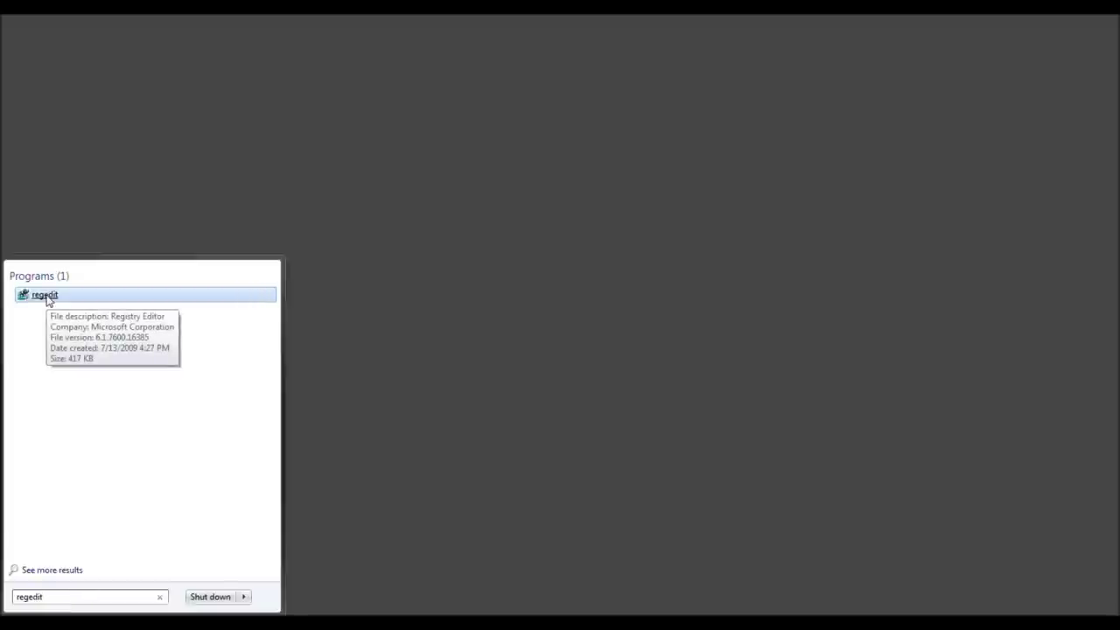
pyautogui.rightClick(48, 300)
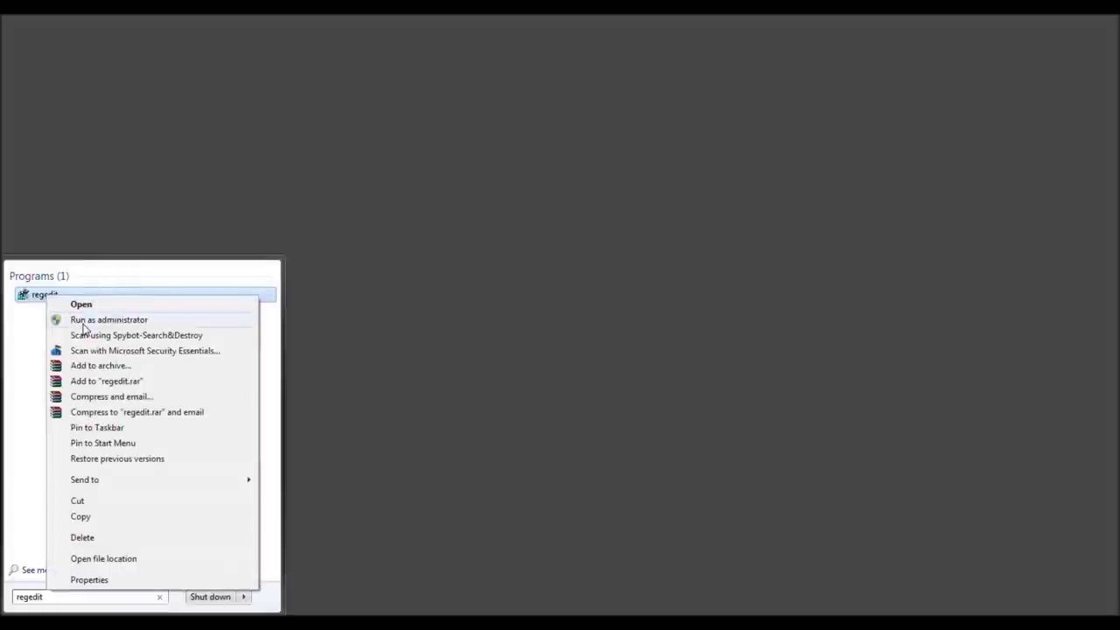
pyautogui.click(77, 321)
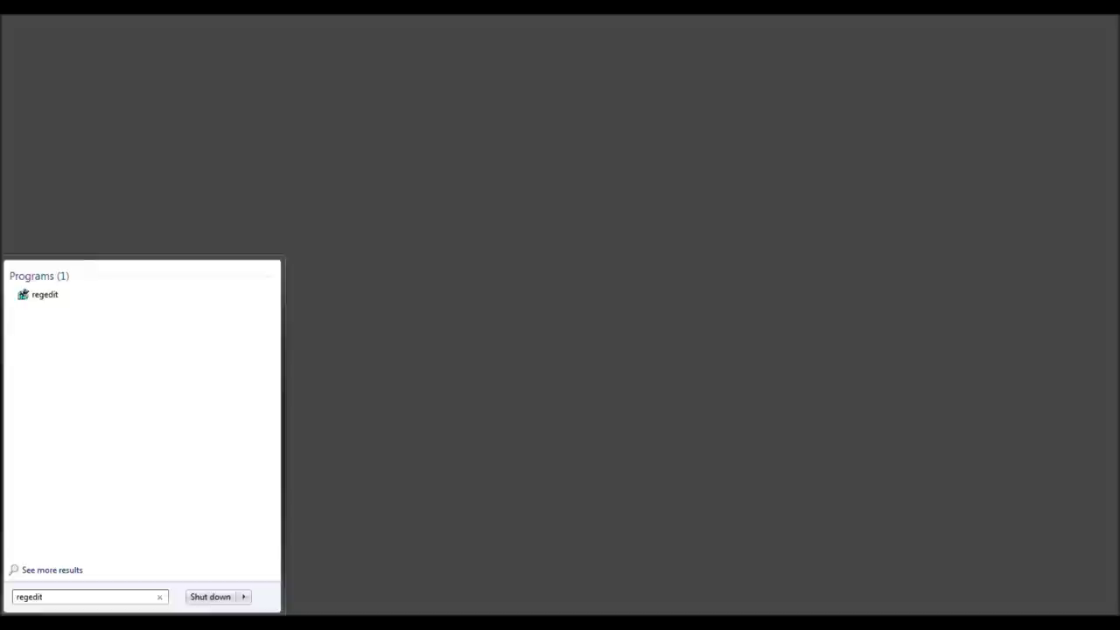
pyautogui.click(599, 396)
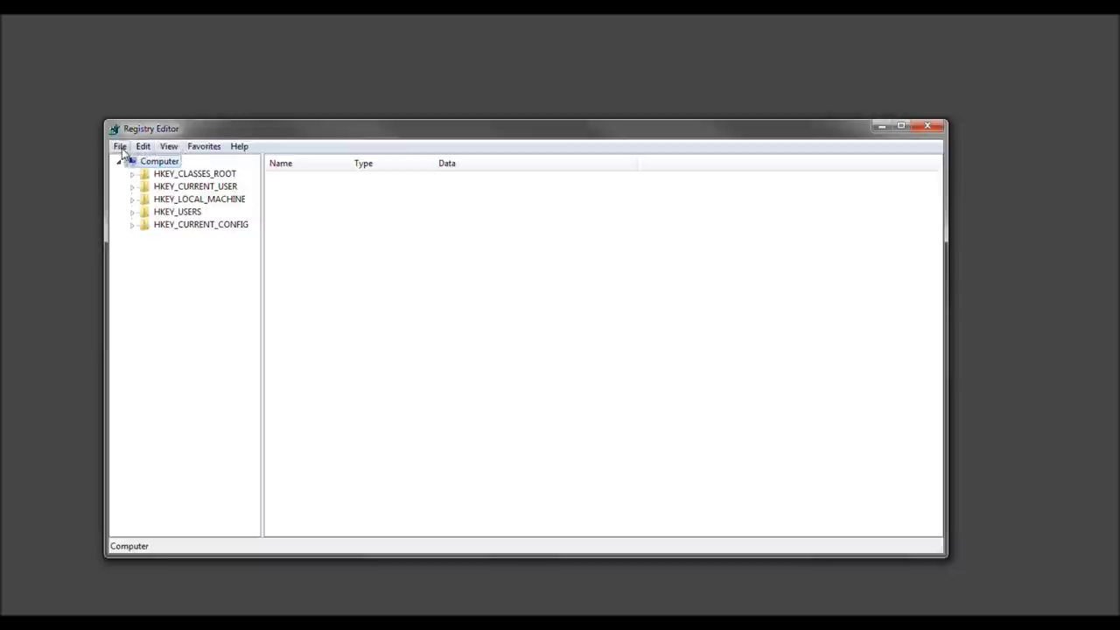
# - Export the whole registry to the Desktop as a .reg file named 'tms backup'
pyautogui.click(121, 148)
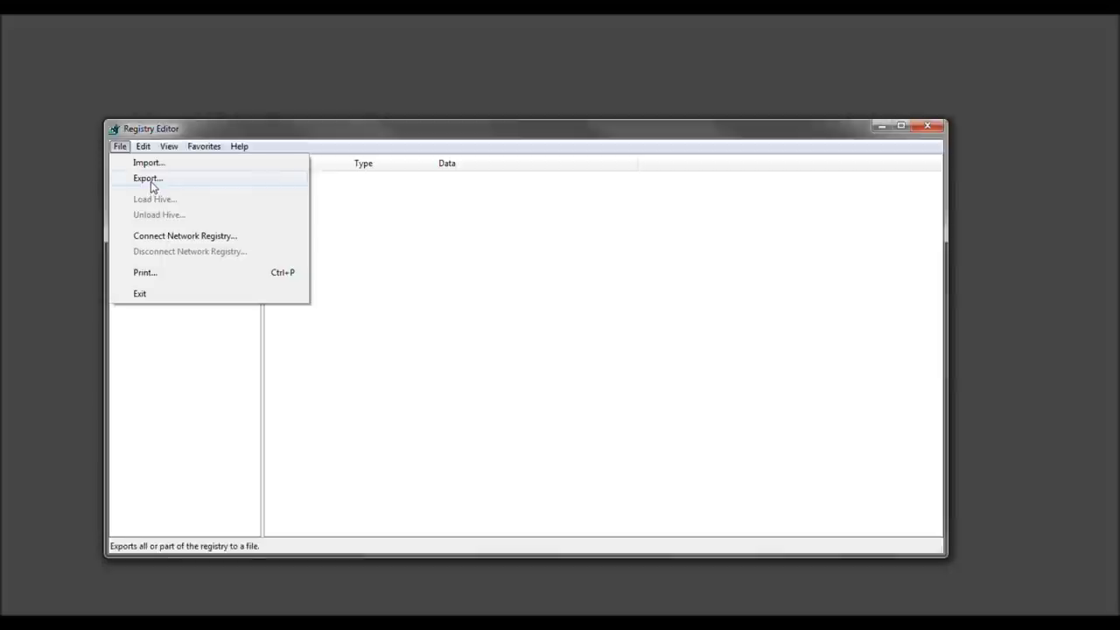
pyautogui.click(150, 181)
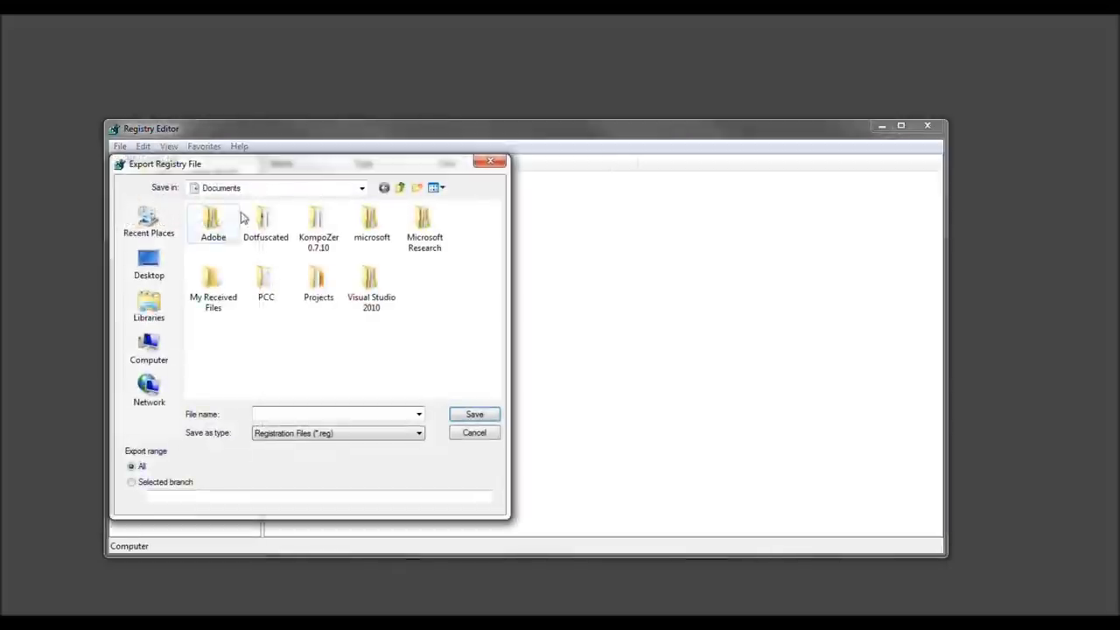
pyautogui.click(258, 325)
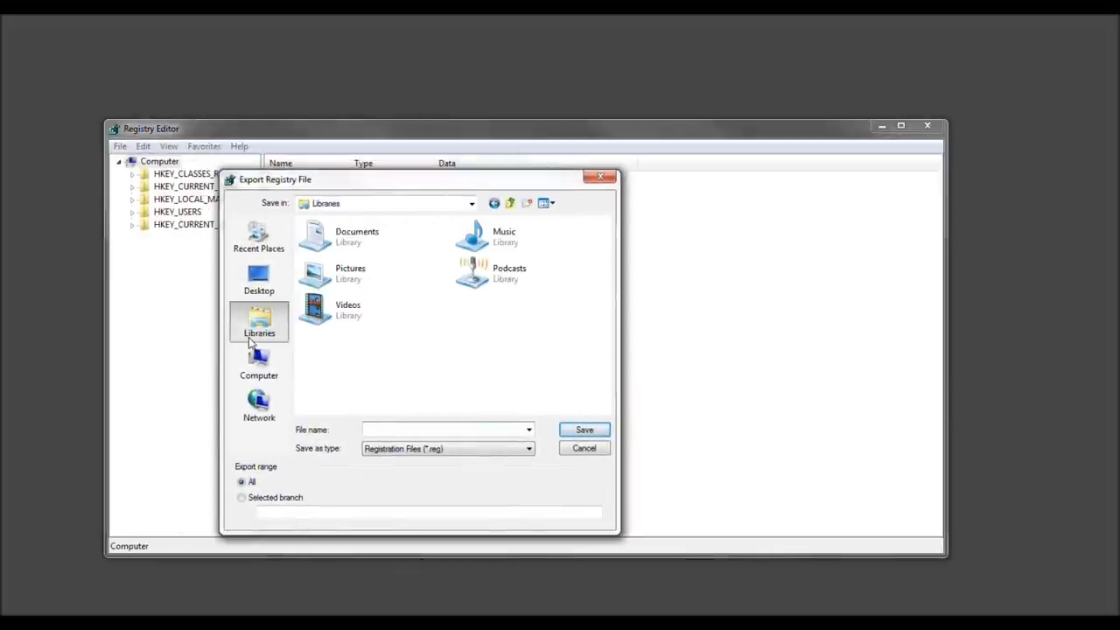
pyautogui.click(259, 280)
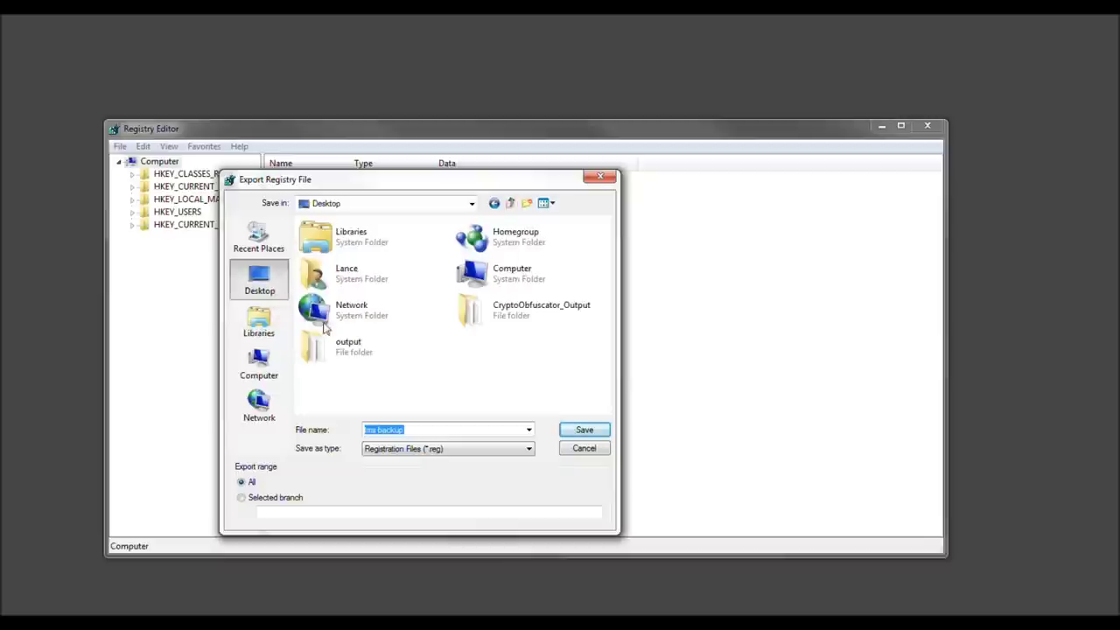
pyautogui.click(564, 430)
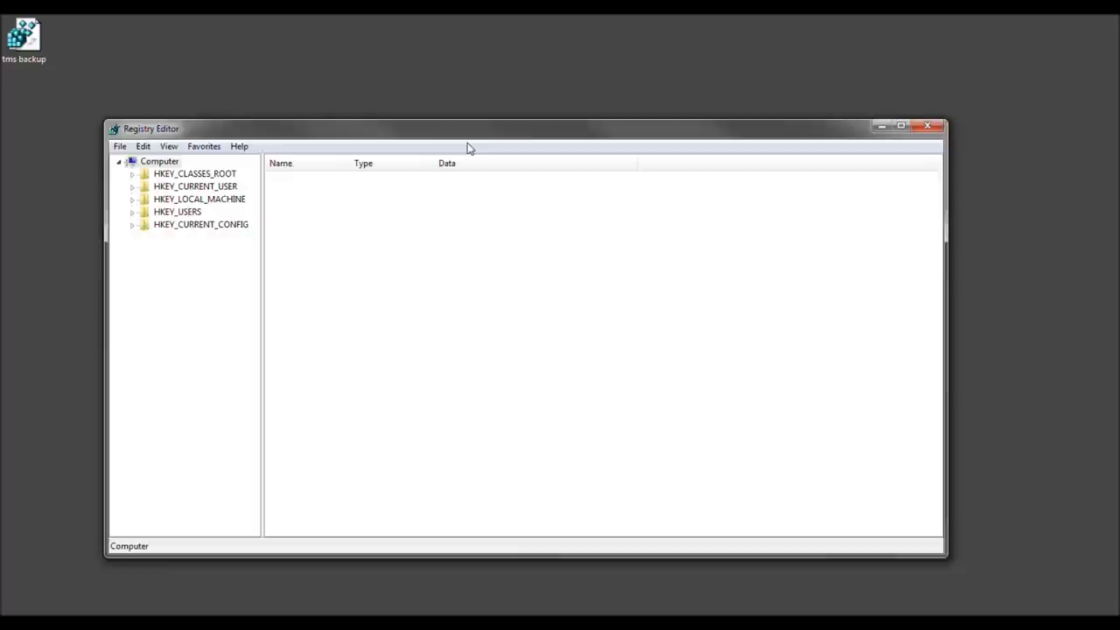
# - Expand HKEY_CLASSES_ROOT and scroll down through its file-extension keys
pyautogui.click(224, 175)
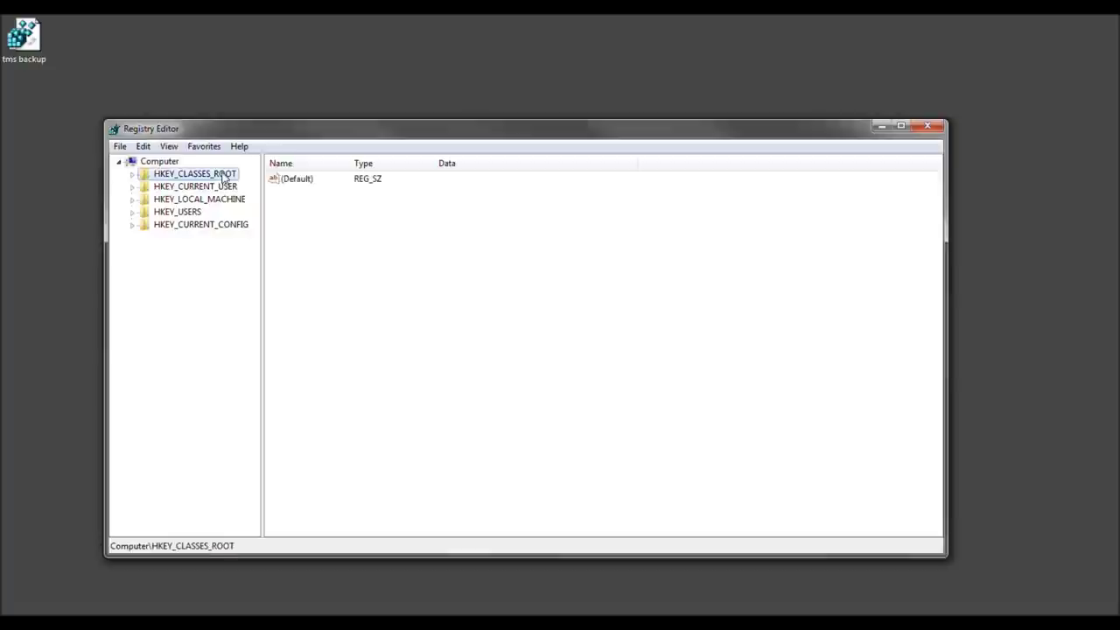
pyautogui.doubleClick(224, 175)
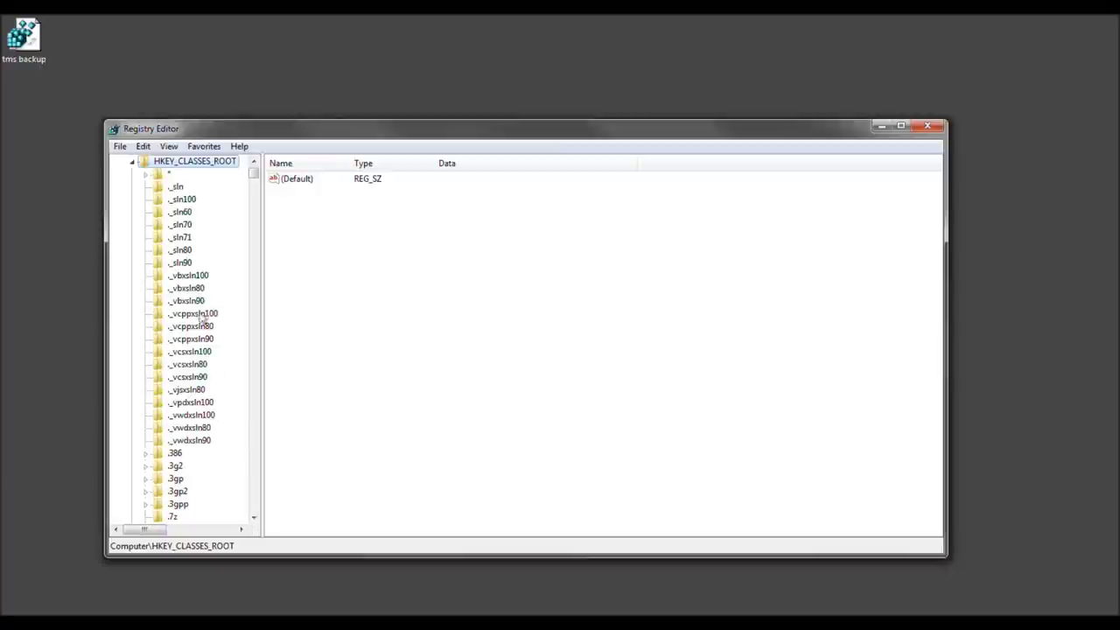
pyautogui.click(198, 290)
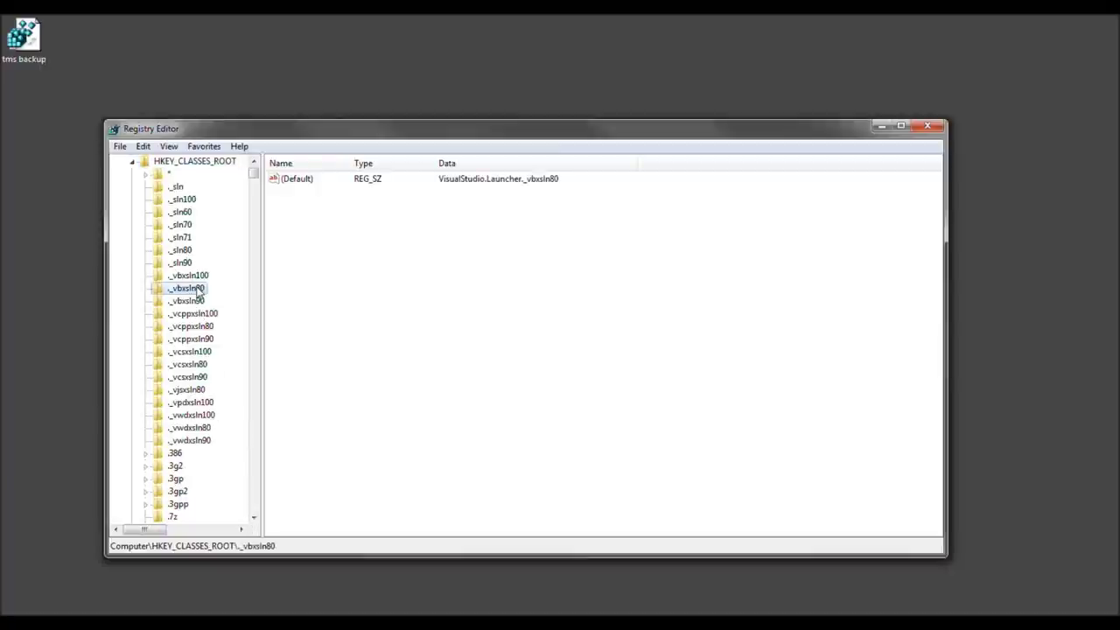
pyautogui.press('Down')
pyautogui.press('Down')
pyautogui.press('Down')
pyautogui.press('Down')
pyautogui.press('Down')
pyautogui.press('Down')
pyautogui.press('Down')
pyautogui.press('Down')
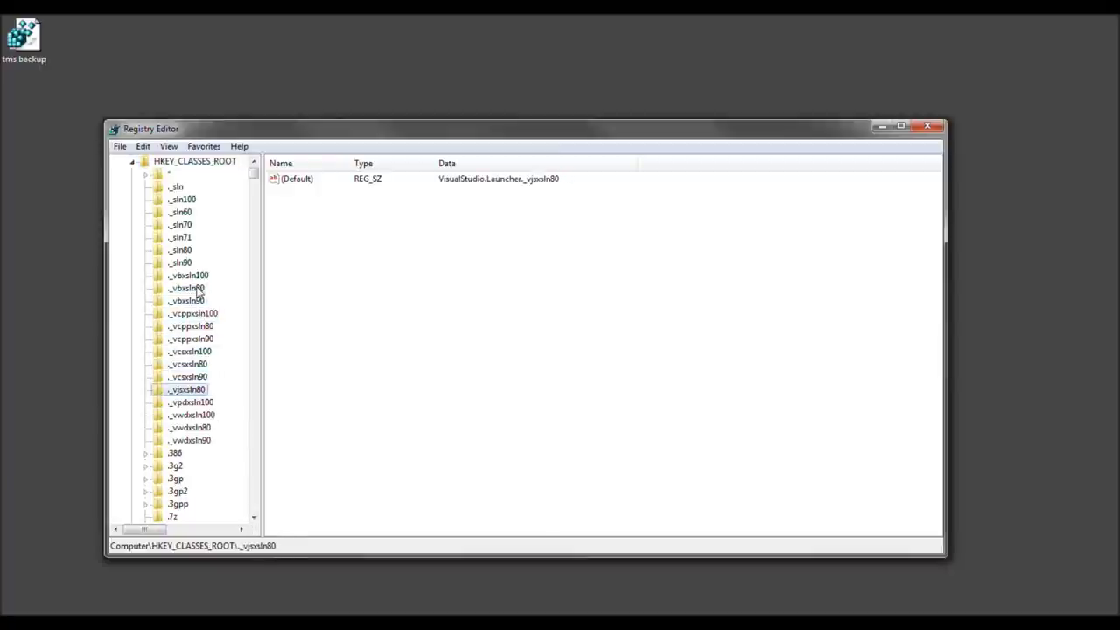
pyautogui.moveTo(253, 172); pyautogui.dragTo(253, 195)
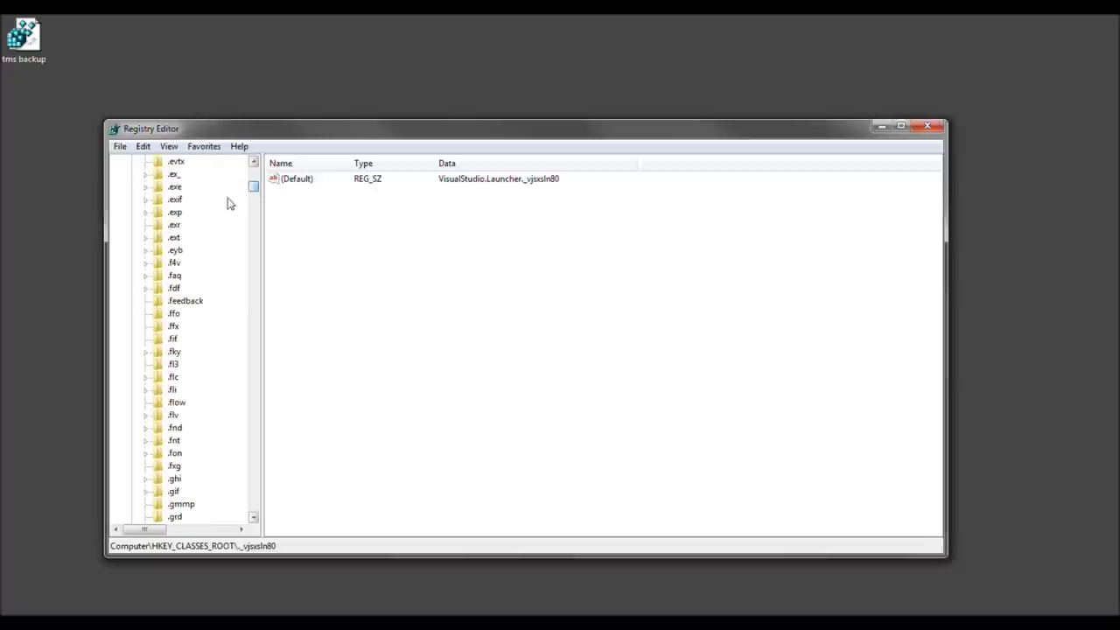
# - Select the .exe key and confirm its (Default) value reads exefile
pyautogui.click(184, 190)
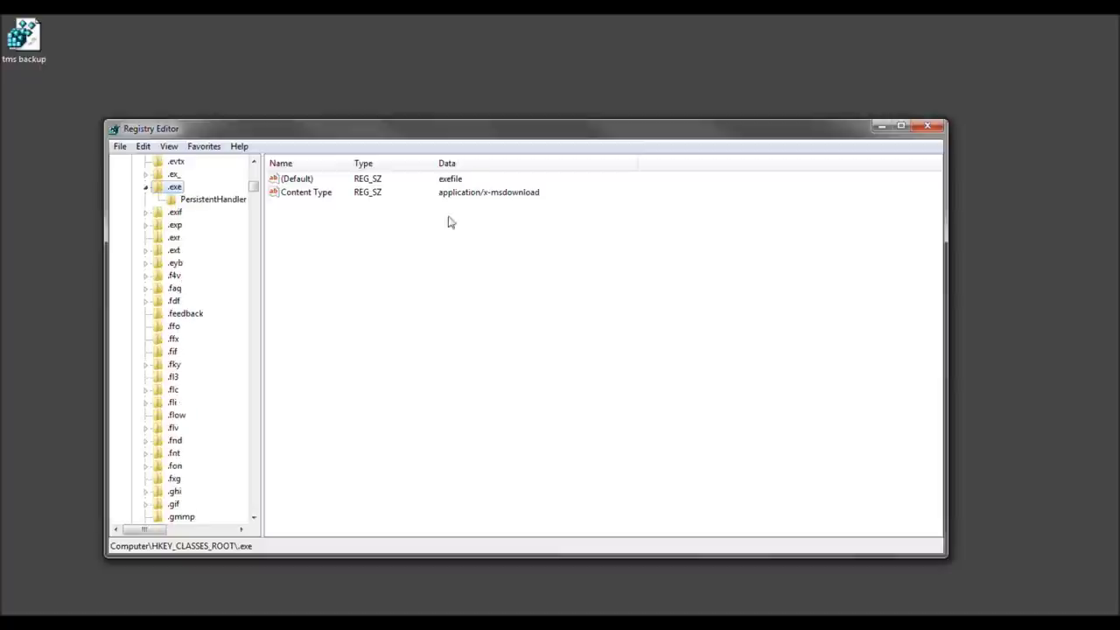
pyautogui.click(146, 187)
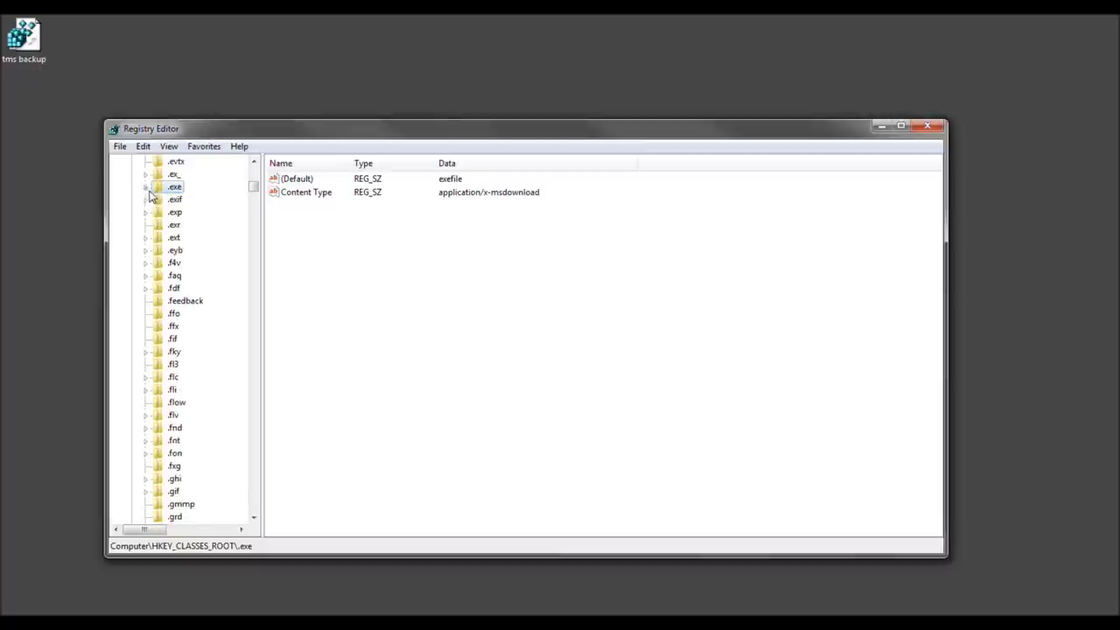
pyautogui.click(315, 180)
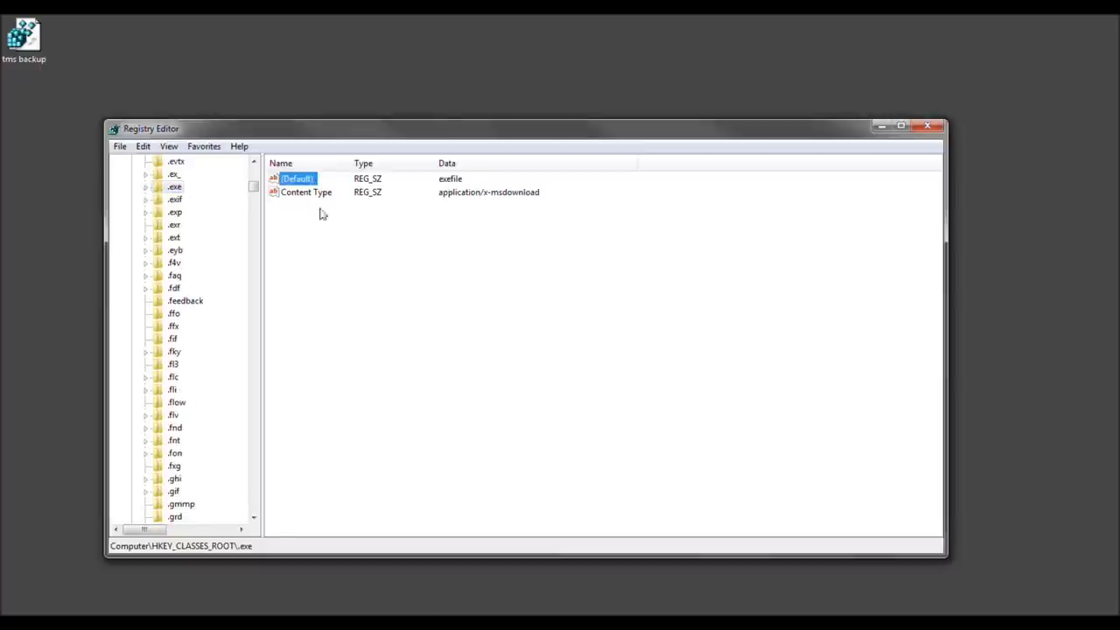
pyautogui.click(174, 212)
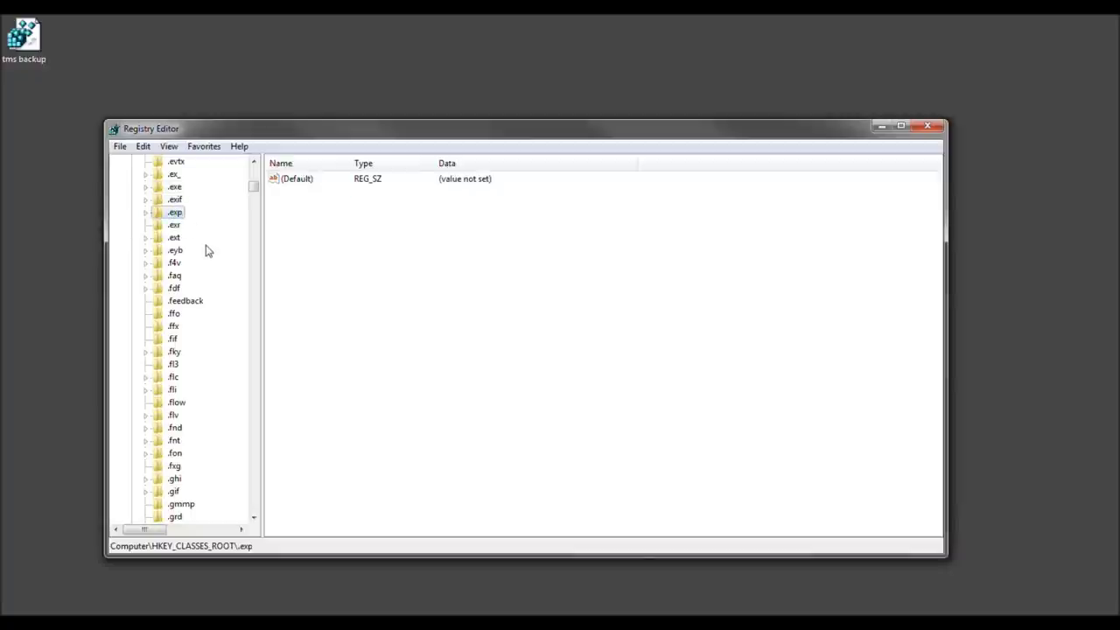
# - Go to the exefile key and open its (Default) value, reading Application, with Modify
pyautogui.write('e')
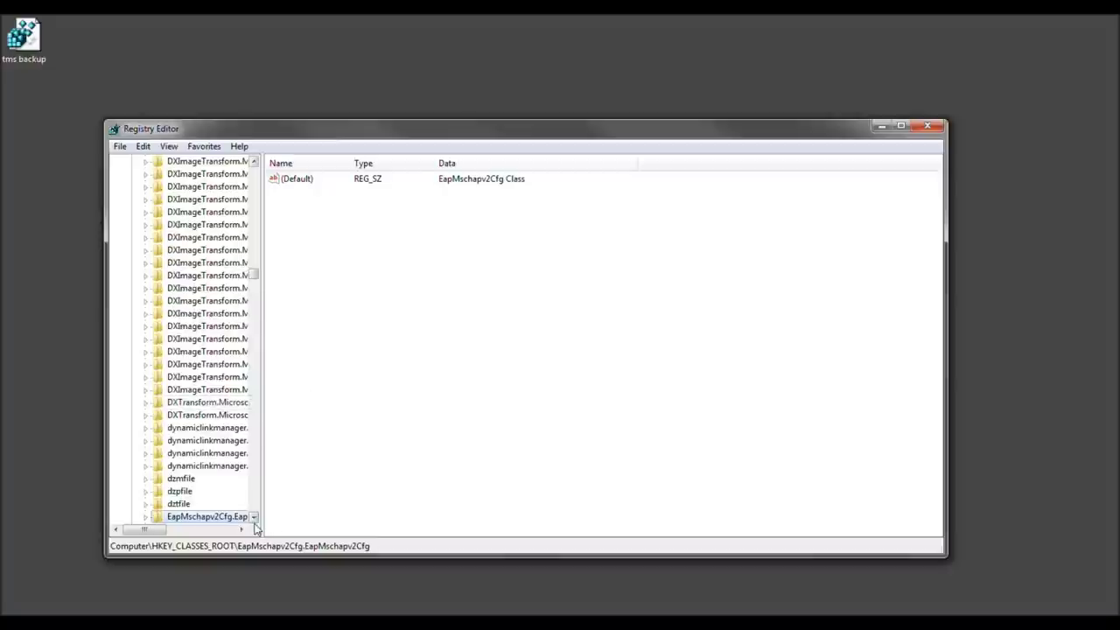
pyautogui.moveTo(253, 520); pyautogui.dragTo(254, 519)
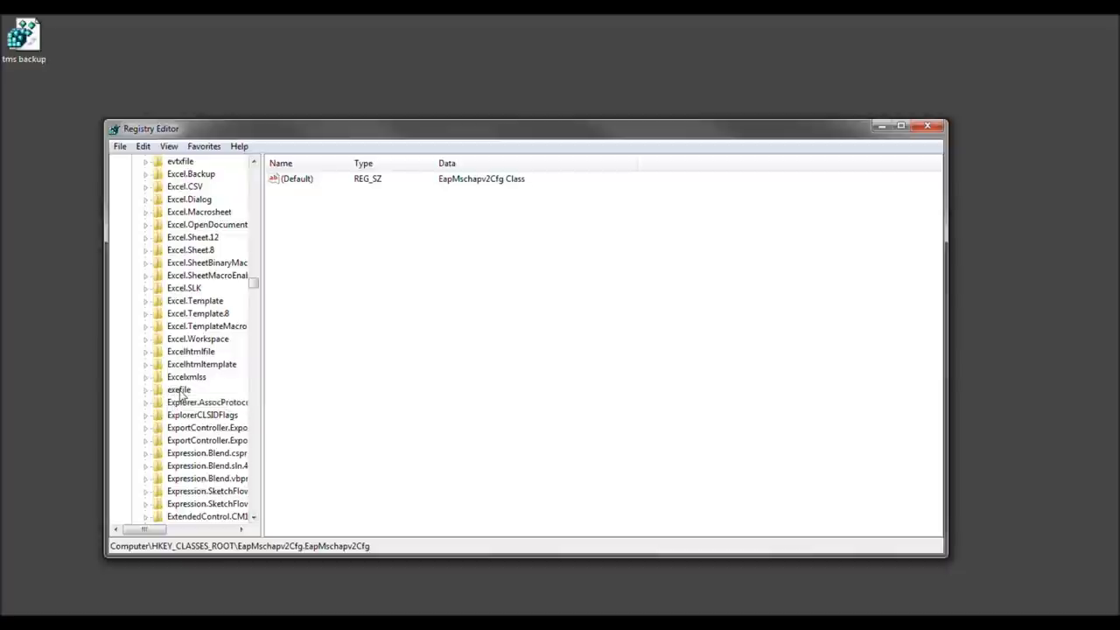
pyautogui.doubleClick(179, 390)
pyautogui.click(297, 179)
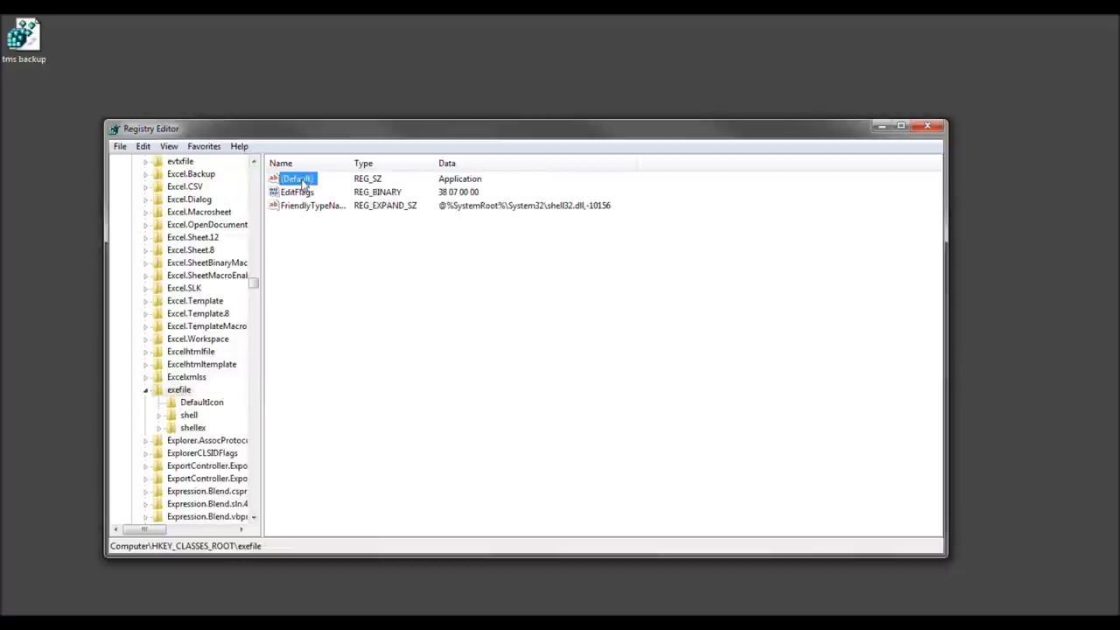
pyautogui.rightClick(302, 179)
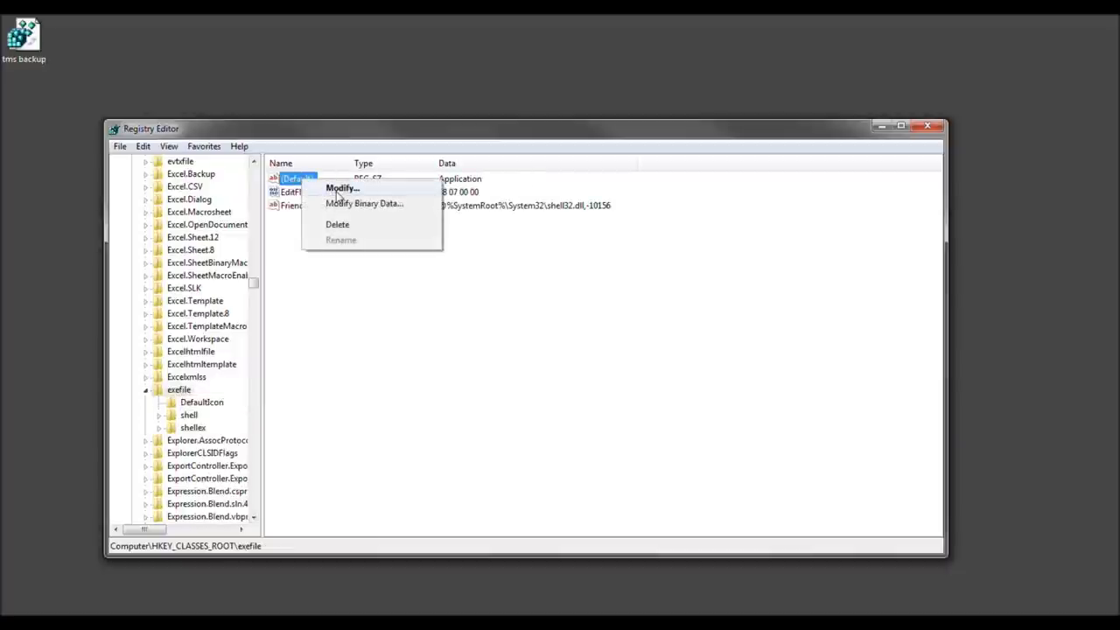
pyautogui.click(338, 191)
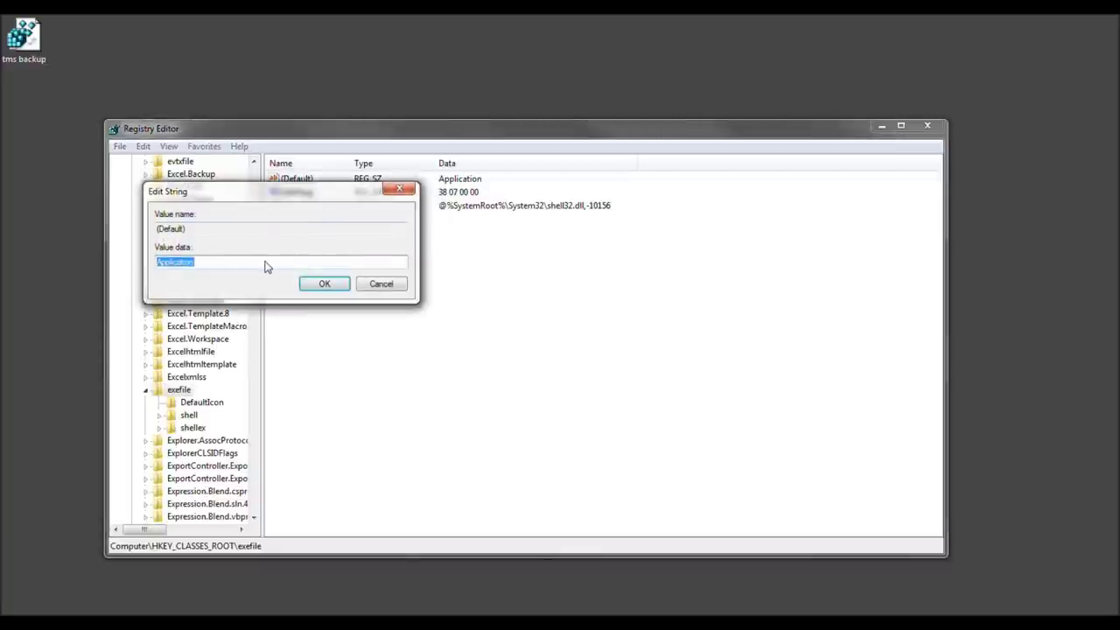
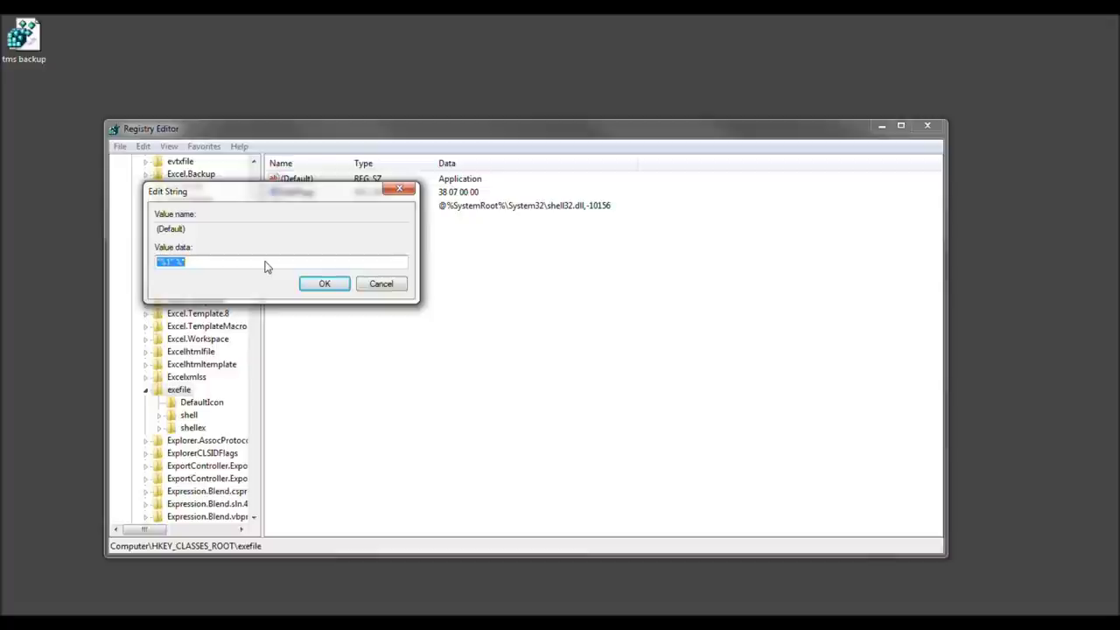
# - Save "%1" %* as the (Default) value of the HKEY_CLASSES_ROOT\exefile key
pyautogui.click(267, 263)
pyautogui.moveTo(302, 196); pyautogui.dragTo(479, 295)
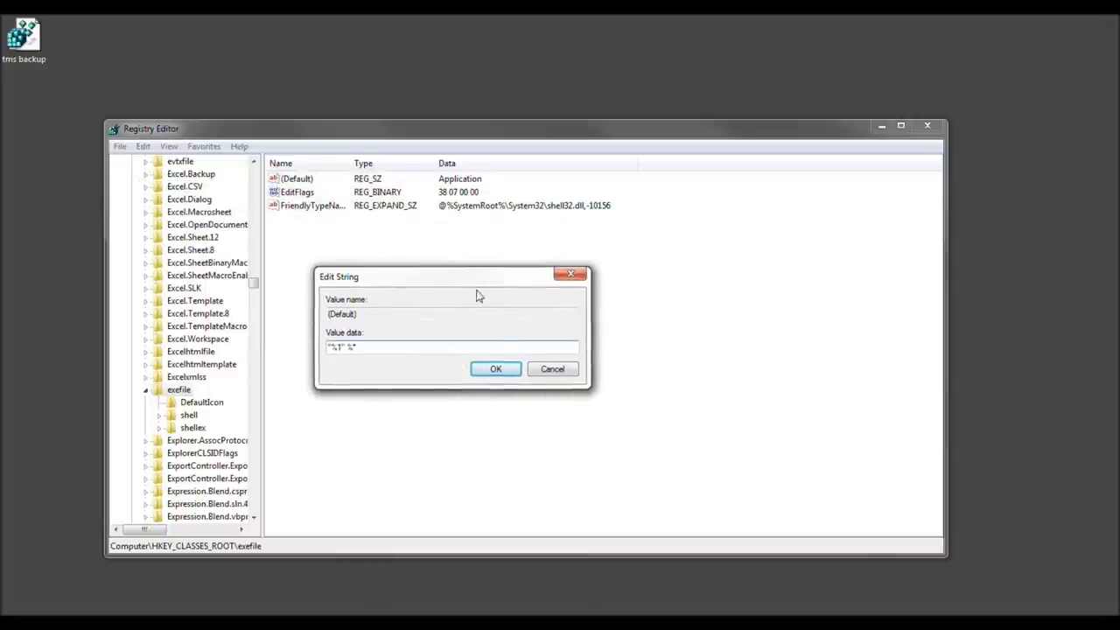
pyautogui.click(498, 374)
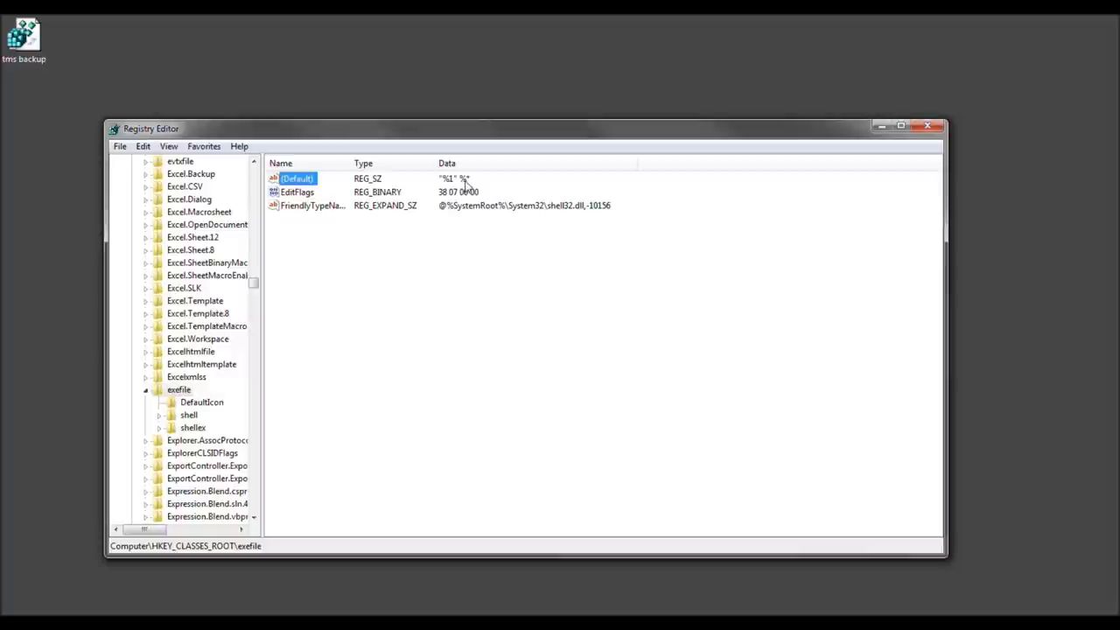
pyautogui.click(192, 418)
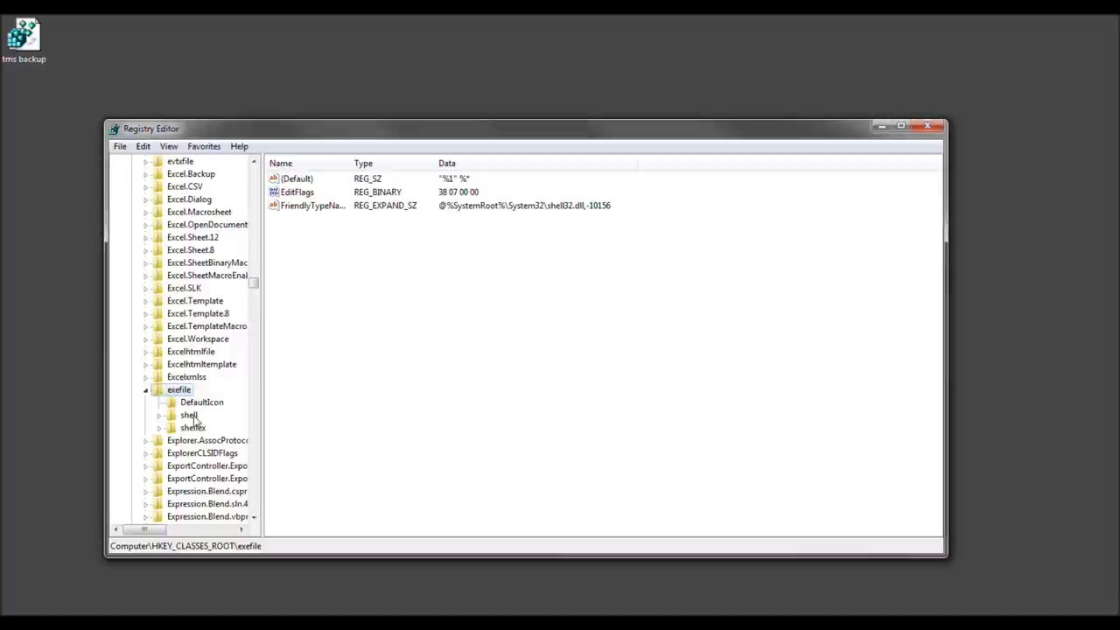
# - Expand exefile\shell, select the open subkey, and bring up actions for its unset (Default) value
pyautogui.doubleClick(193, 418)
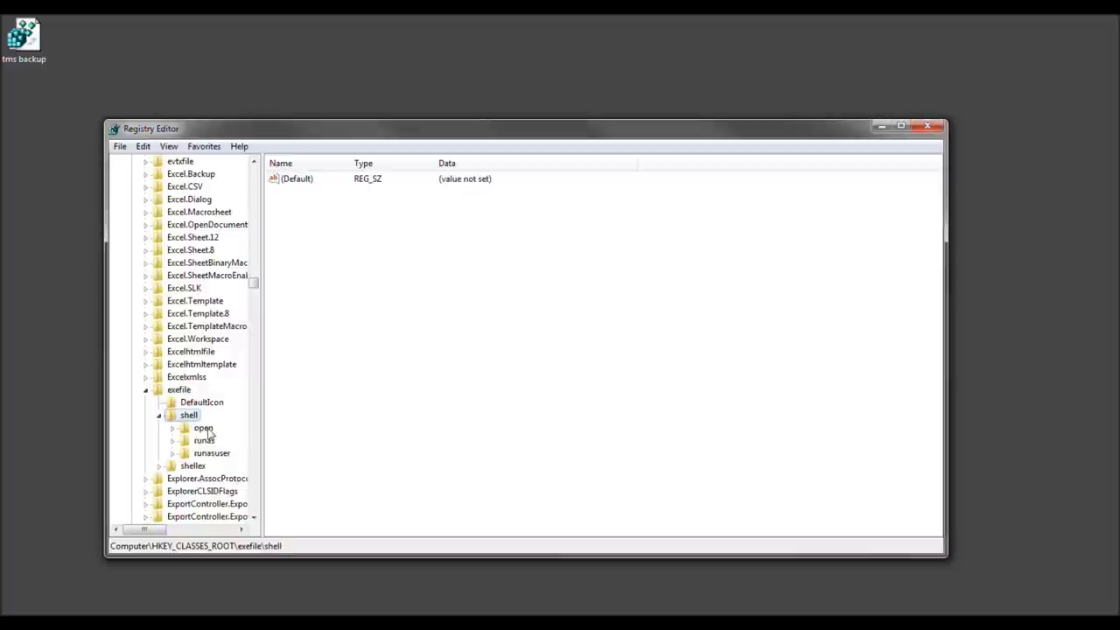
pyautogui.click(204, 429)
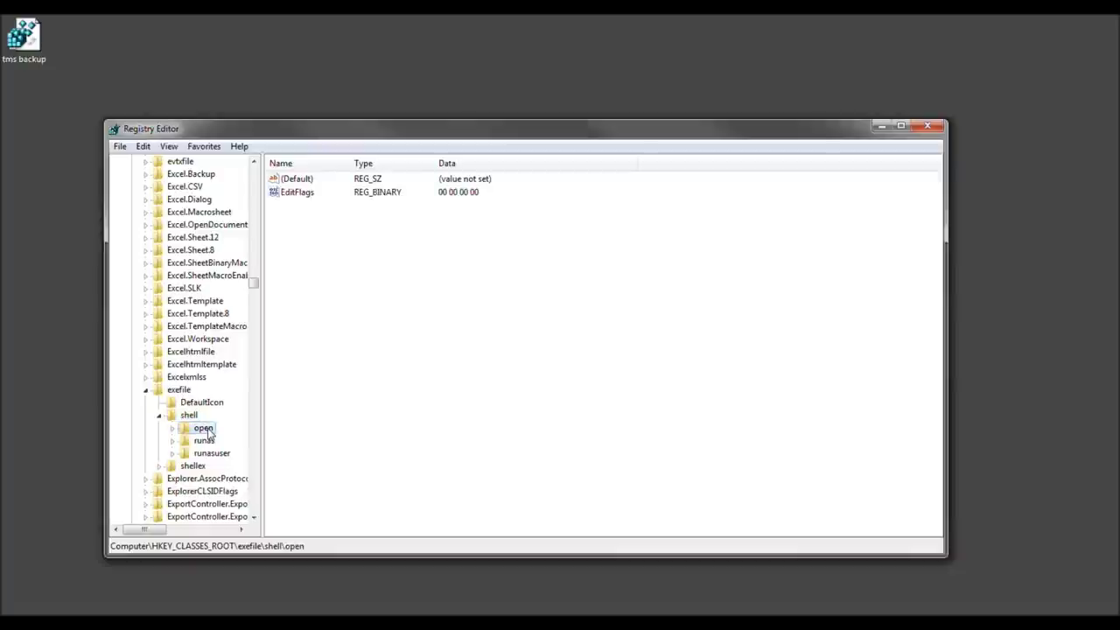
pyautogui.click(308, 181)
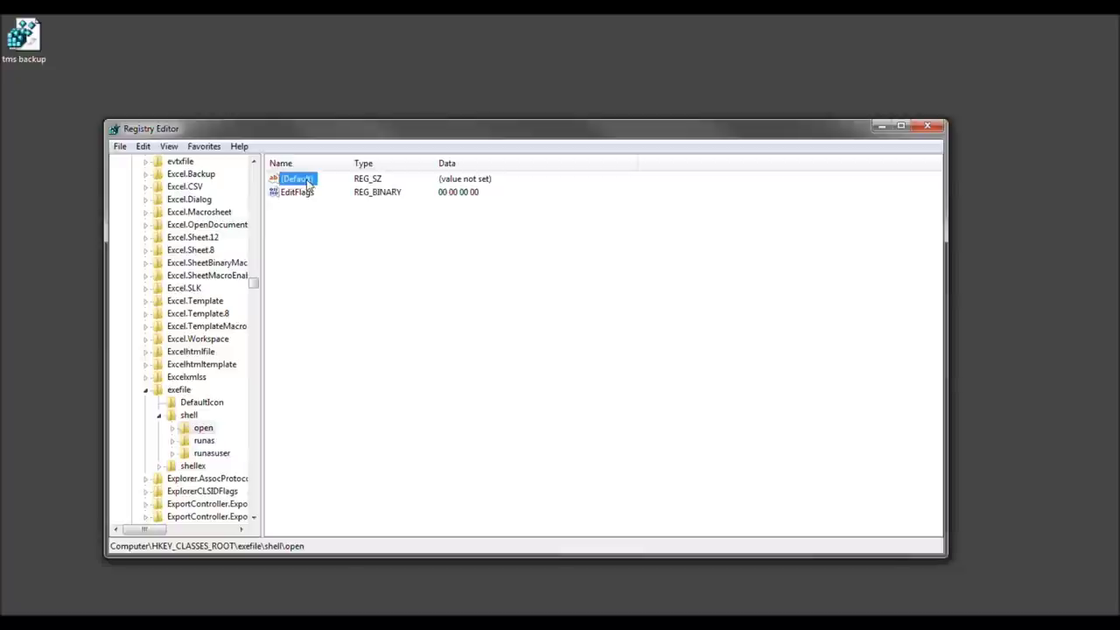
pyautogui.rightClick(308, 183)
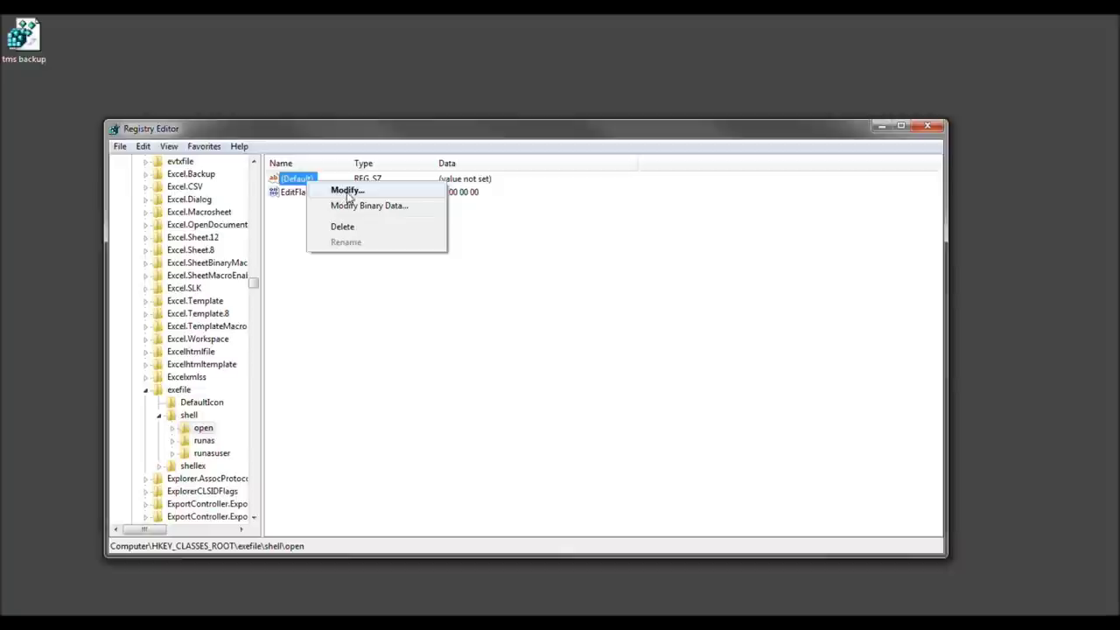
# - Choose Modify... to edit the open key's (Default) value data
pyautogui.click(347, 192)
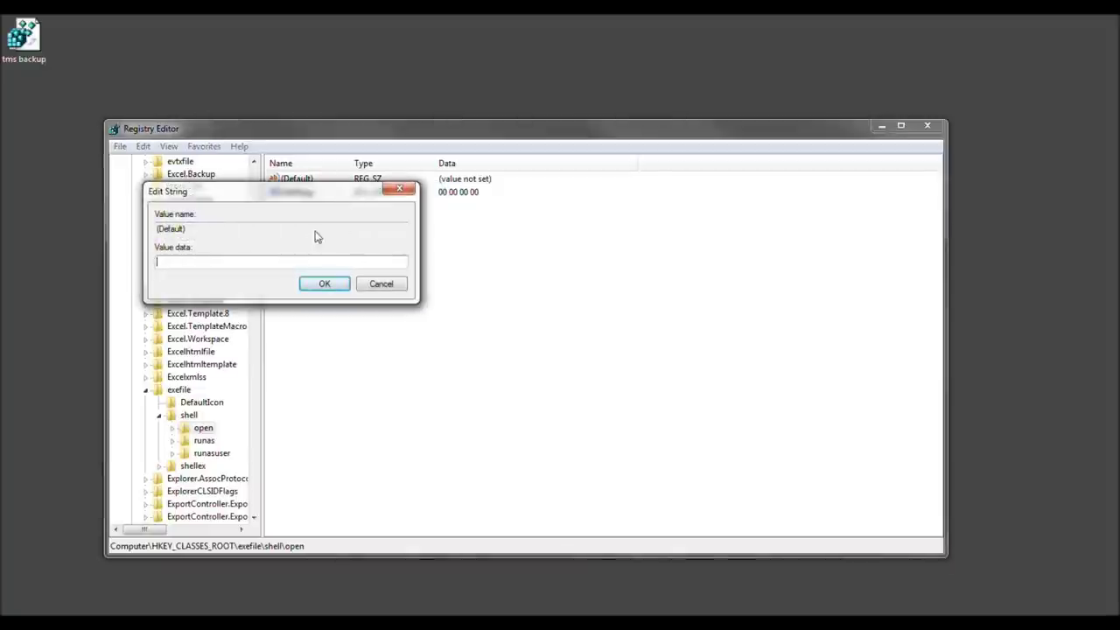
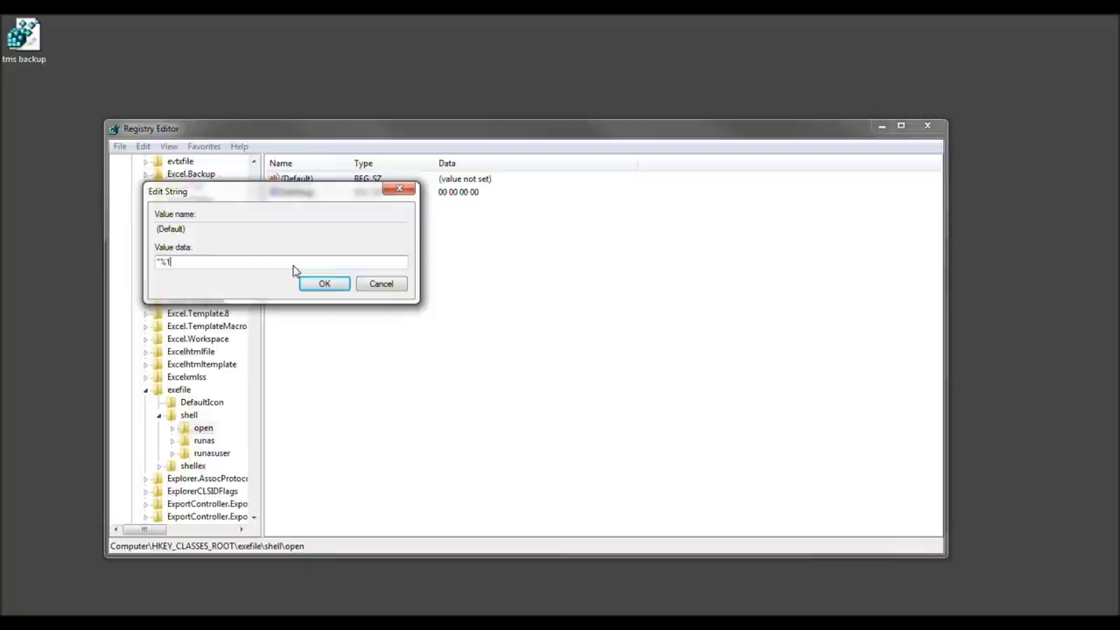
# - Extend the (Default) value data for exefile\shell\open to "%1" % by adding a closing quote, space and %
pyautogui.write('" %*')
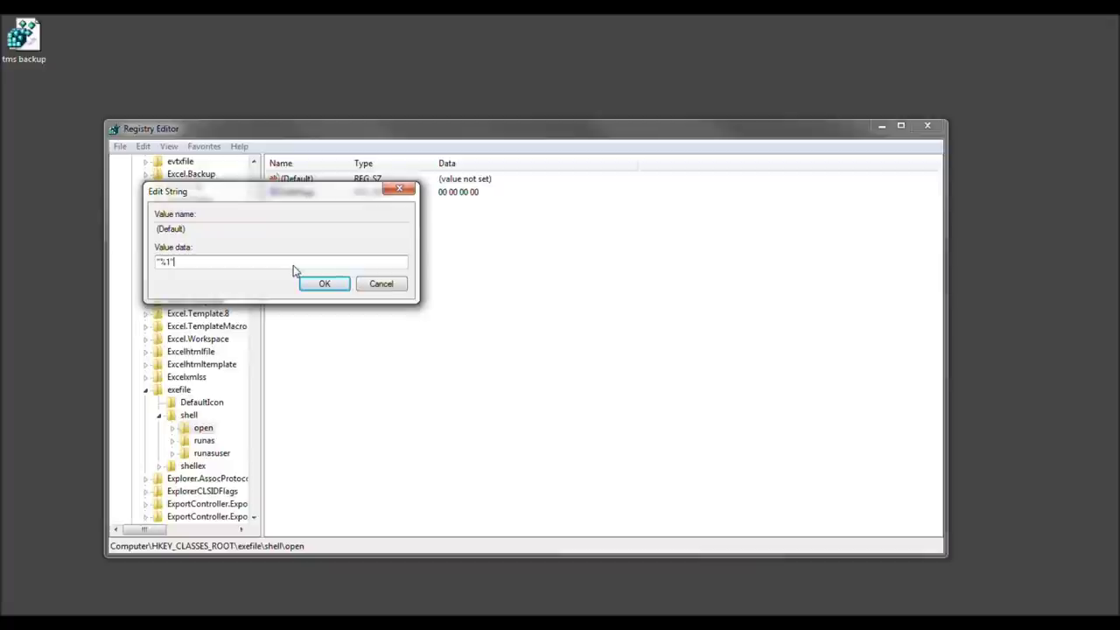
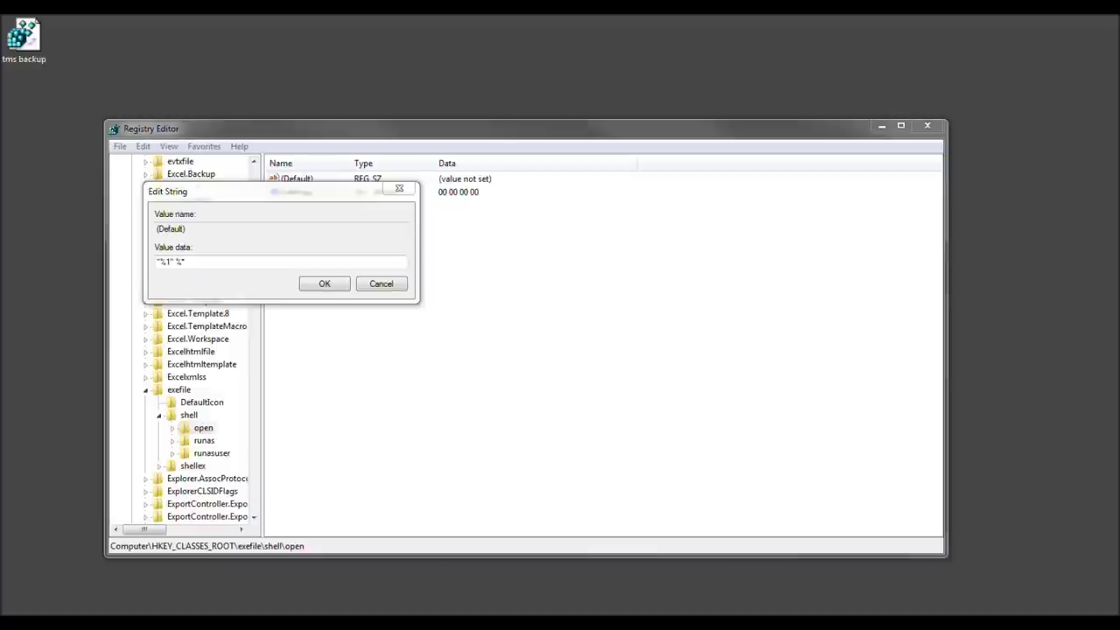
# - Correct the exefile\shell\open (Default) value data to "%1" %* and centre the edit dialog
pyautogui.moveTo(205, 262); pyautogui.dragTo(140, 268)
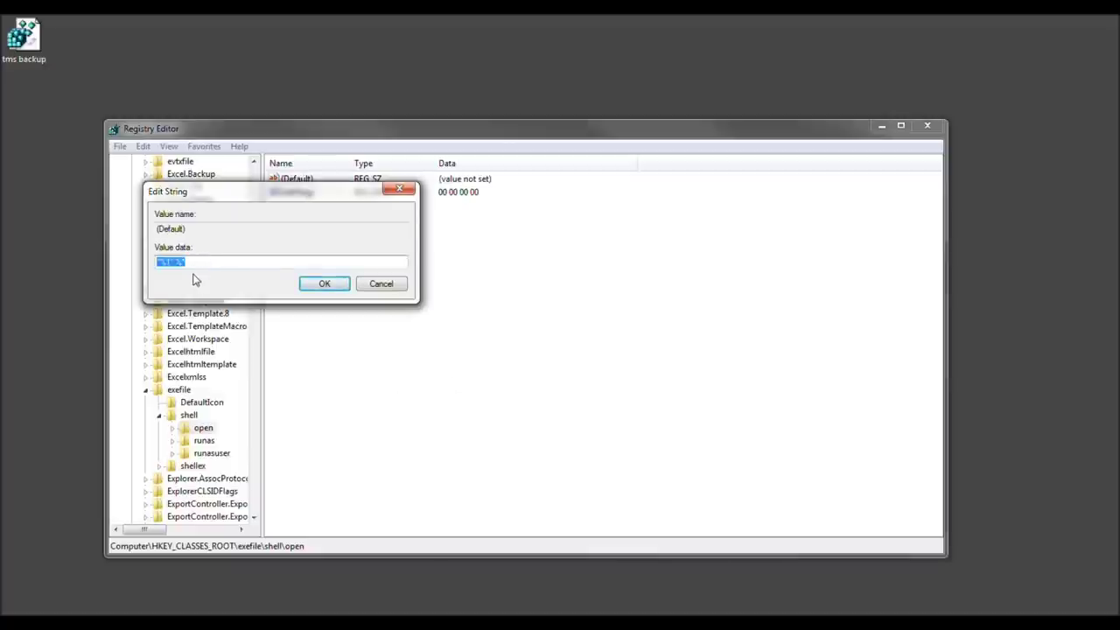
pyautogui.click(193, 265)
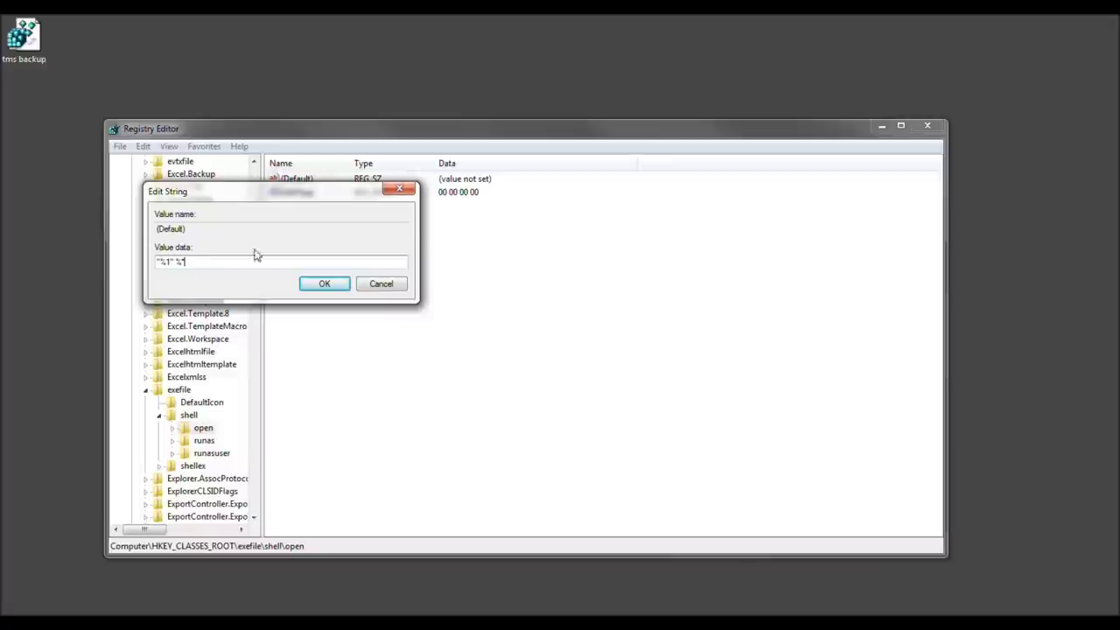
pyautogui.moveTo(300, 204); pyautogui.dragTo(469, 277)
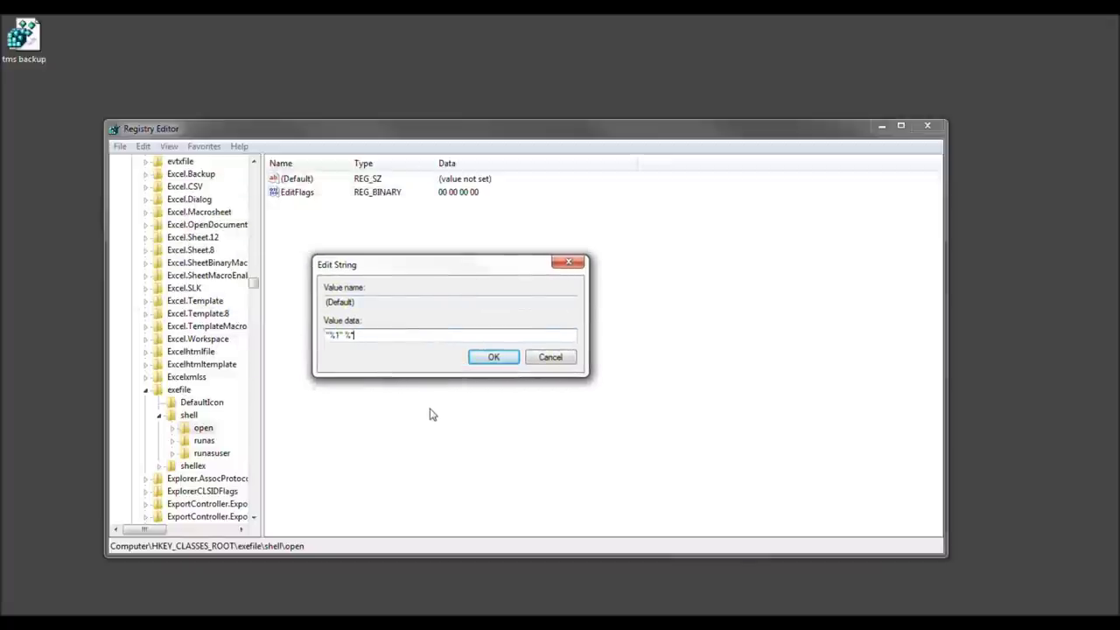
# - Confirm the "%1" %* value data and exit Registry Editor
pyautogui.click(492, 359)
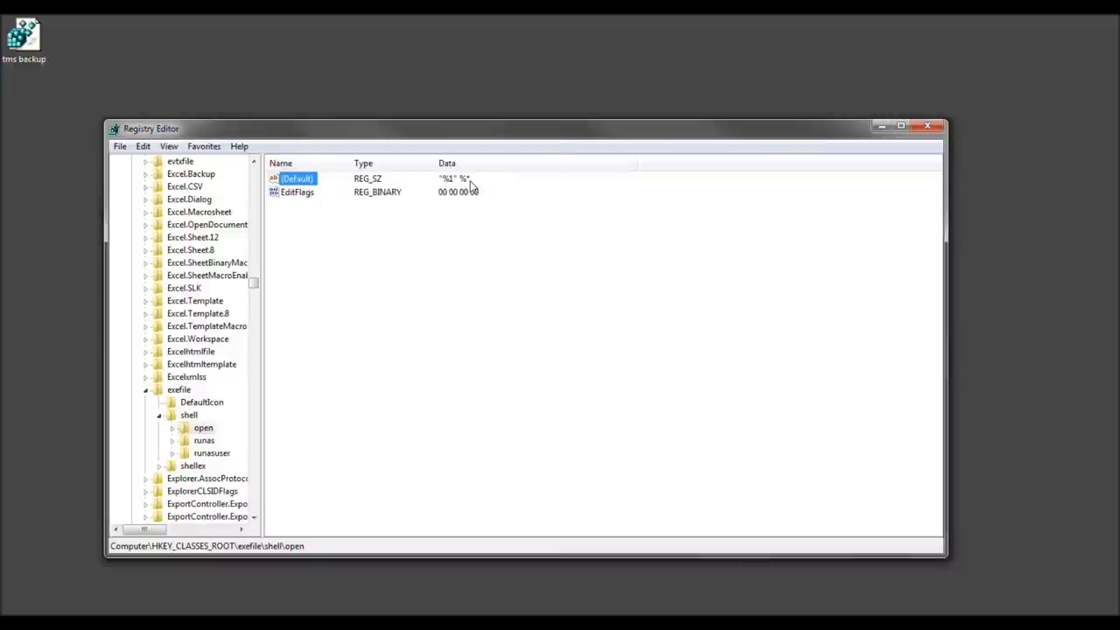
pyautogui.click(931, 128)
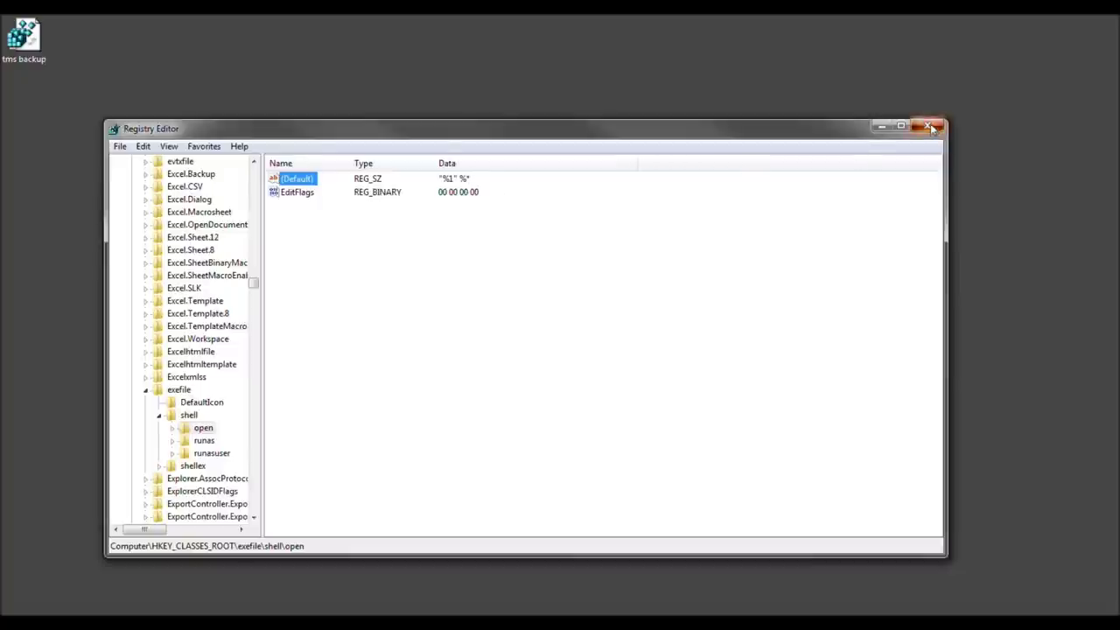